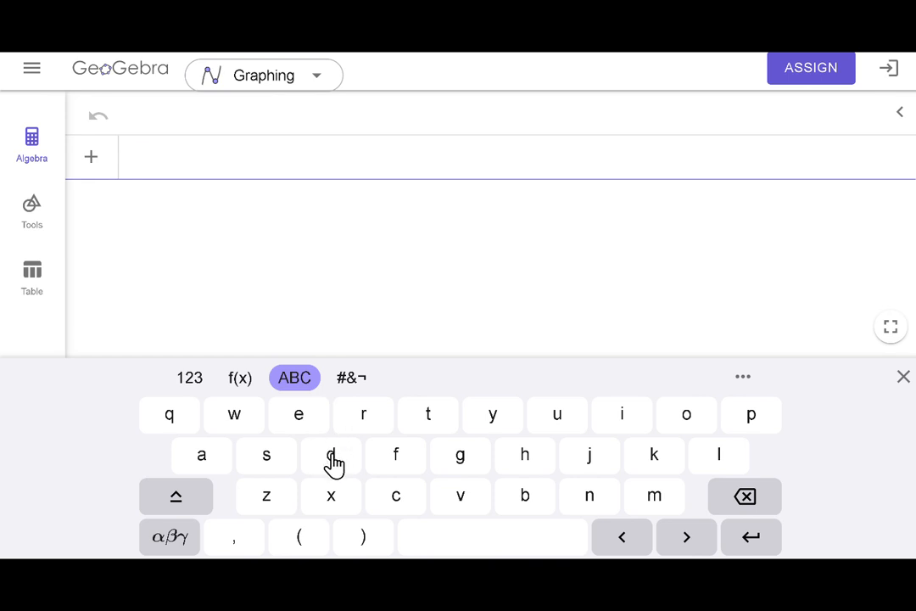
pyautogui.click(621, 416)
pyautogui.click(267, 458)
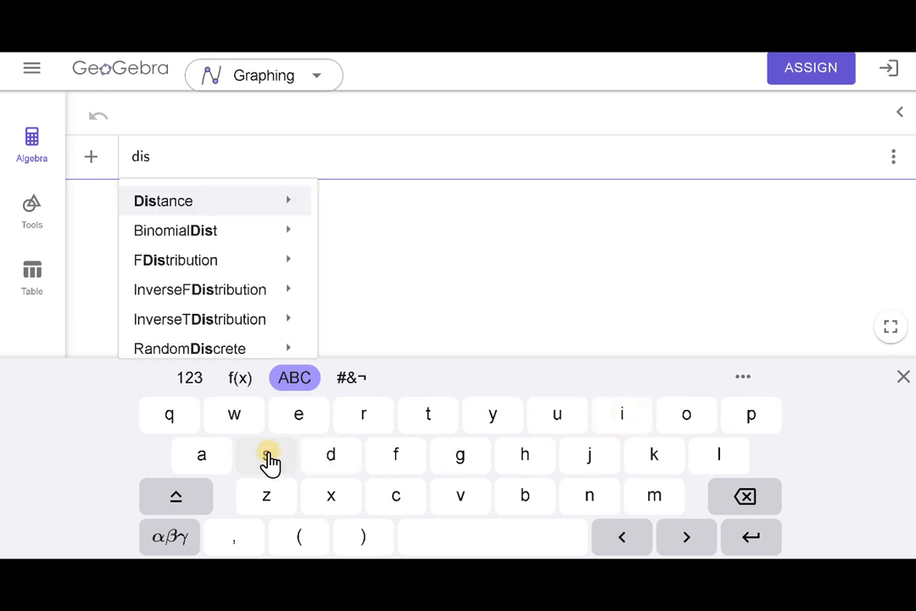
pyautogui.click(746, 500)
pyautogui.click(748, 502)
# Enter the command binomialdist with an empty pair of parentheses in the first algebra row.
pyautogui.click(522, 497)
pyautogui.click(623, 419)
pyautogui.click(596, 506)
pyautogui.click(689, 426)
pyautogui.click(648, 507)
pyautogui.click(623, 428)
pyautogui.click(200, 462)
pyautogui.click(732, 462)
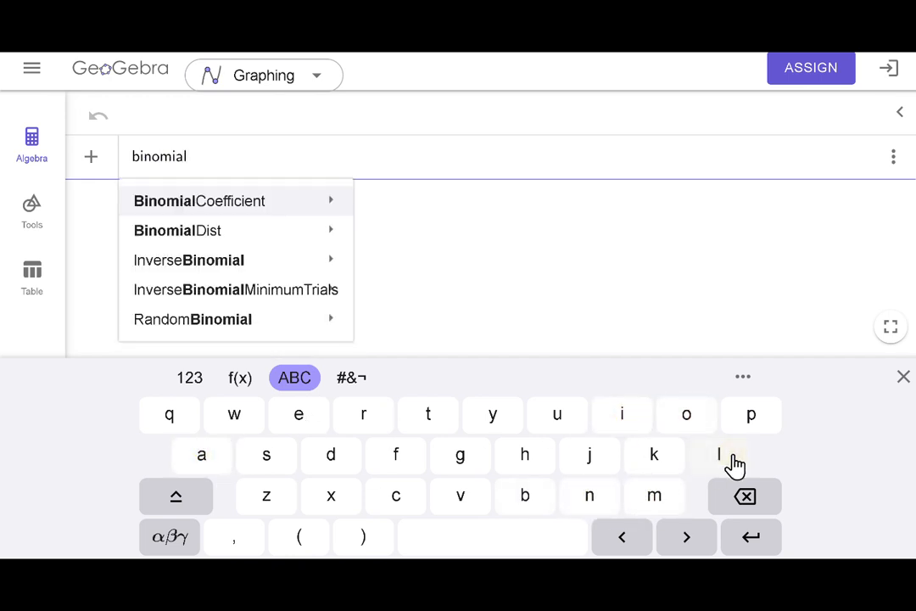
pyautogui.moveTo(223, 234)
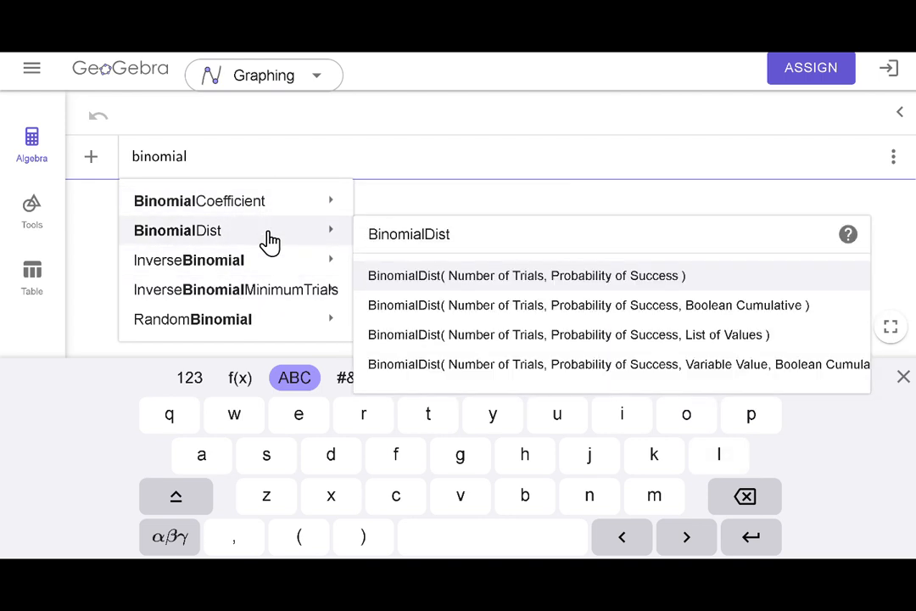
pyautogui.click(329, 466)
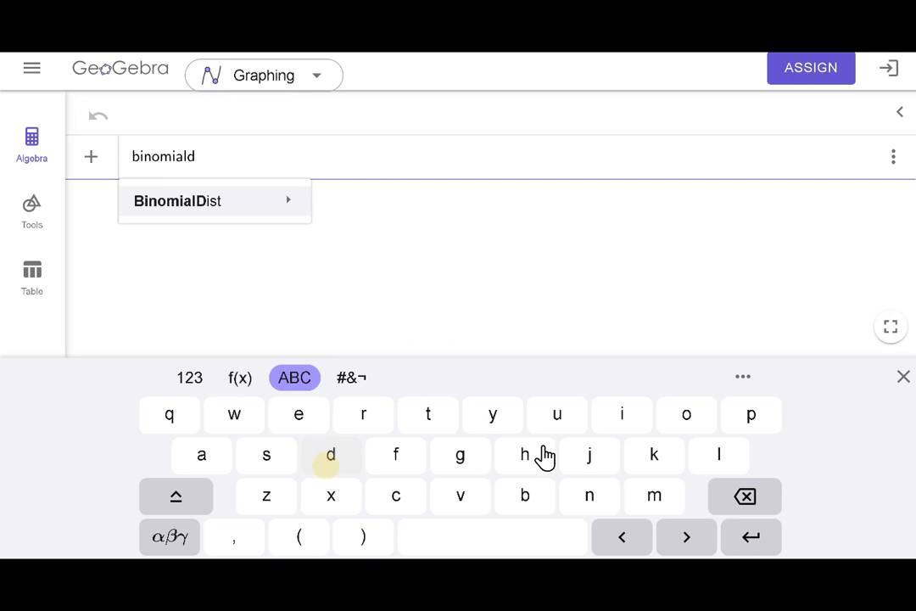
pyautogui.click(622, 428)
pyautogui.click(265, 467)
pyautogui.click(429, 429)
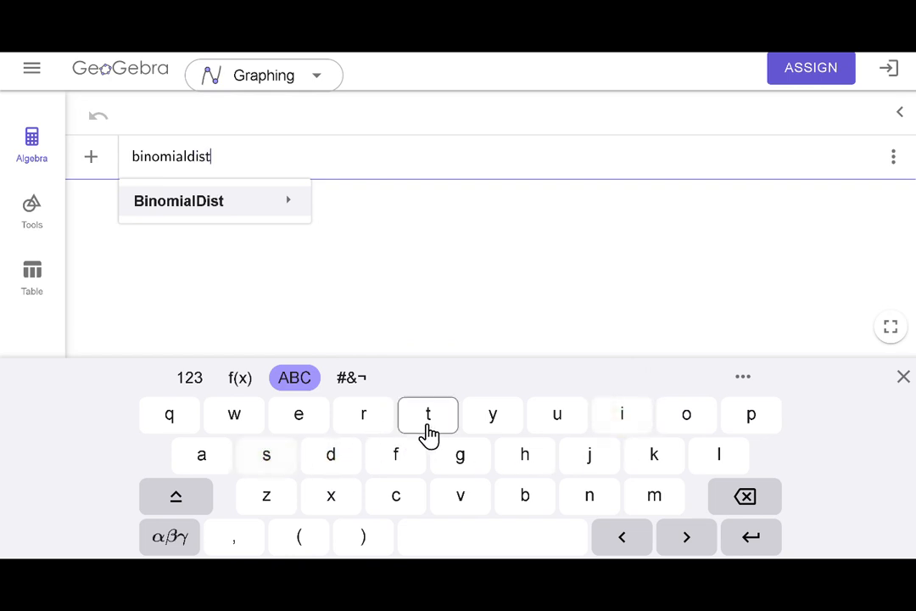
pyautogui.click(297, 538)
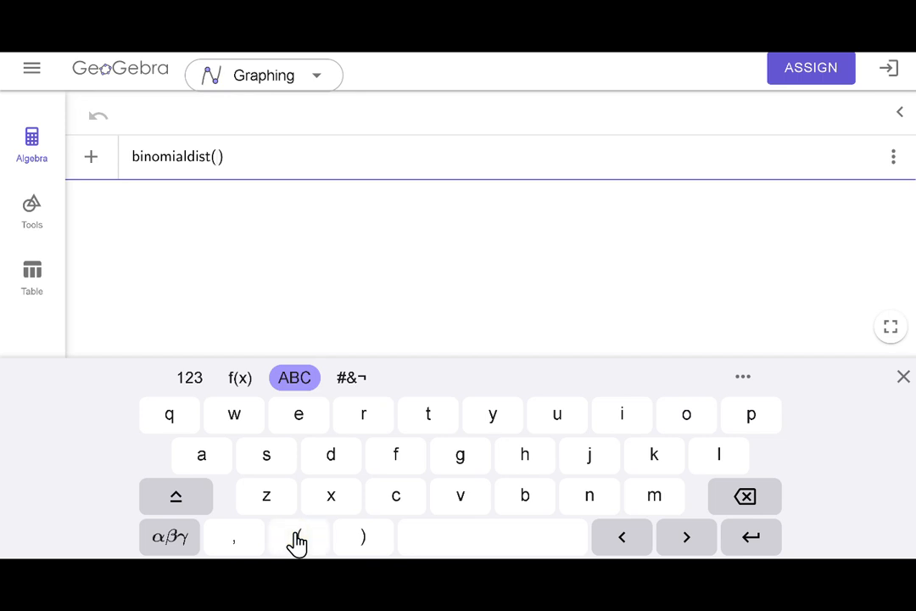
# Fill in 10 trials and a success probability of .5 as the first two arguments of binomialdist.
pyautogui.click(190, 386)
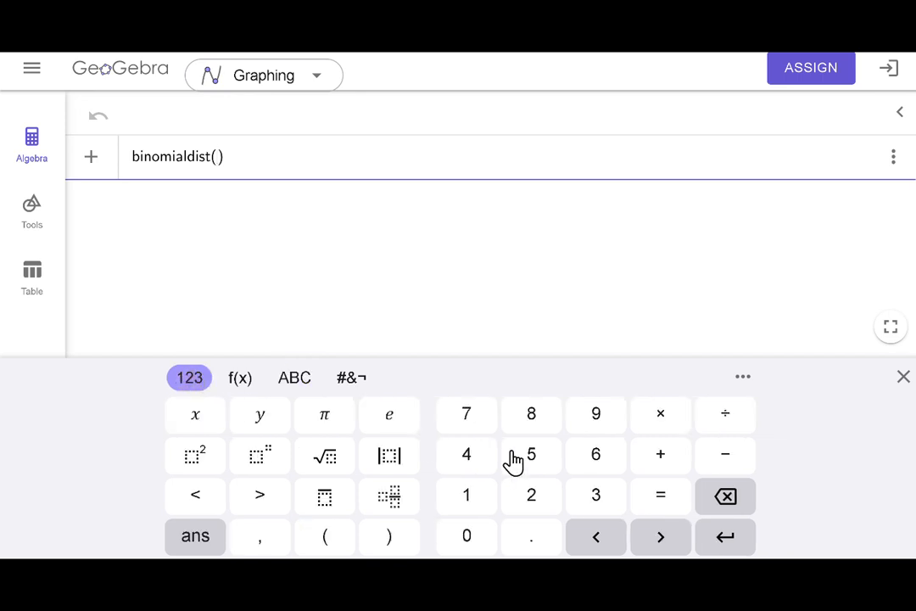
pyautogui.click(466, 495)
pyautogui.click(466, 540)
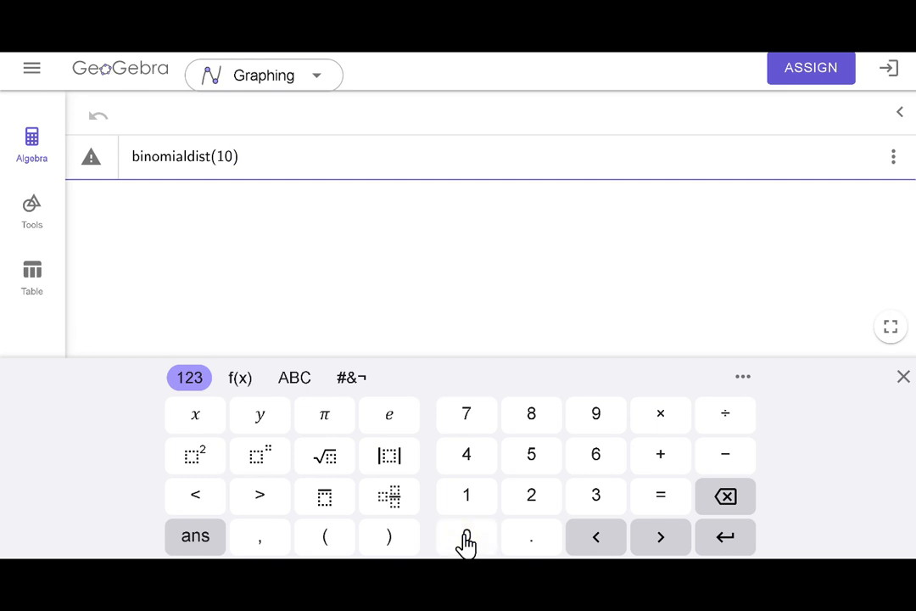
pyautogui.click(281, 539)
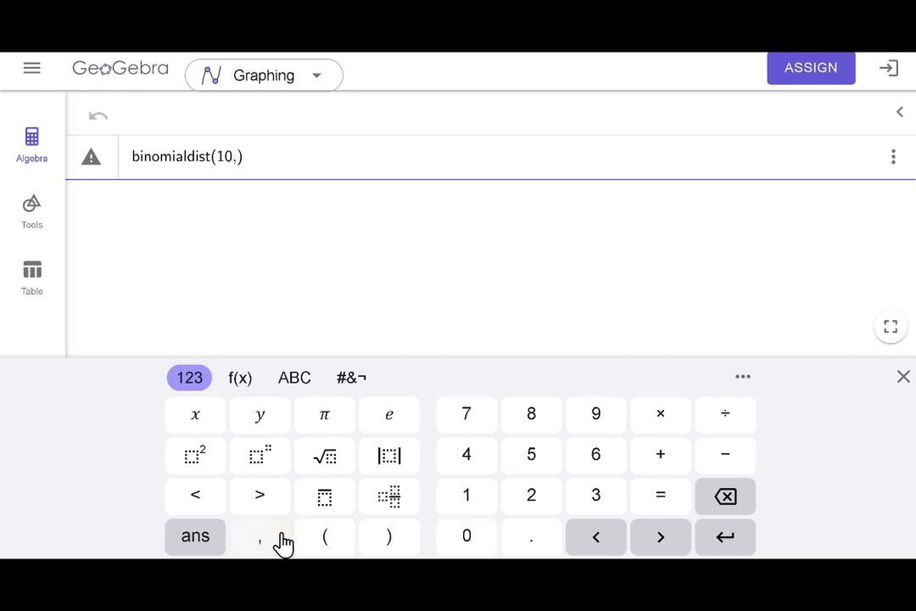
pyautogui.click(530, 547)
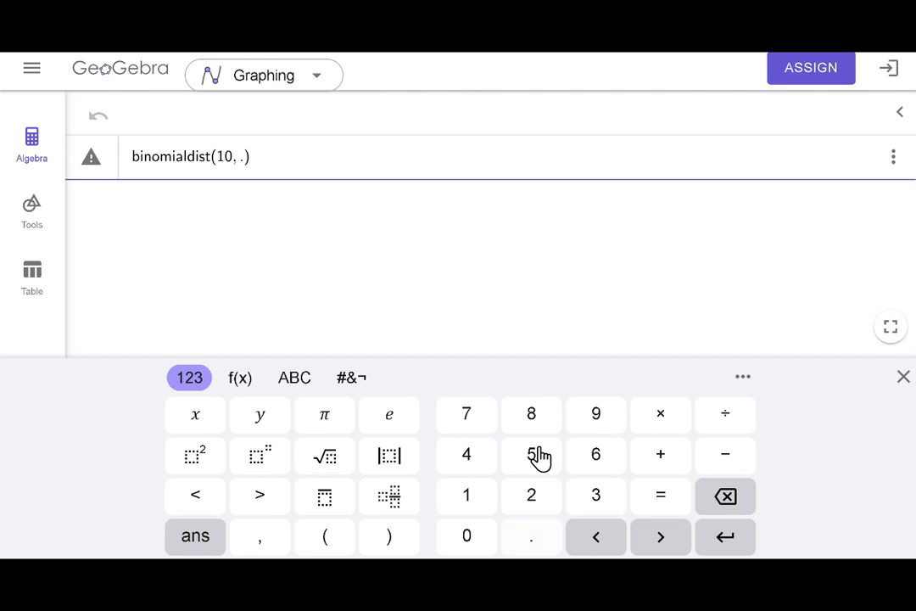
pyautogui.click(538, 456)
# Add the value list {3} as the third argument and evaluate the expression.
pyautogui.click(262, 541)
pyautogui.click(240, 381)
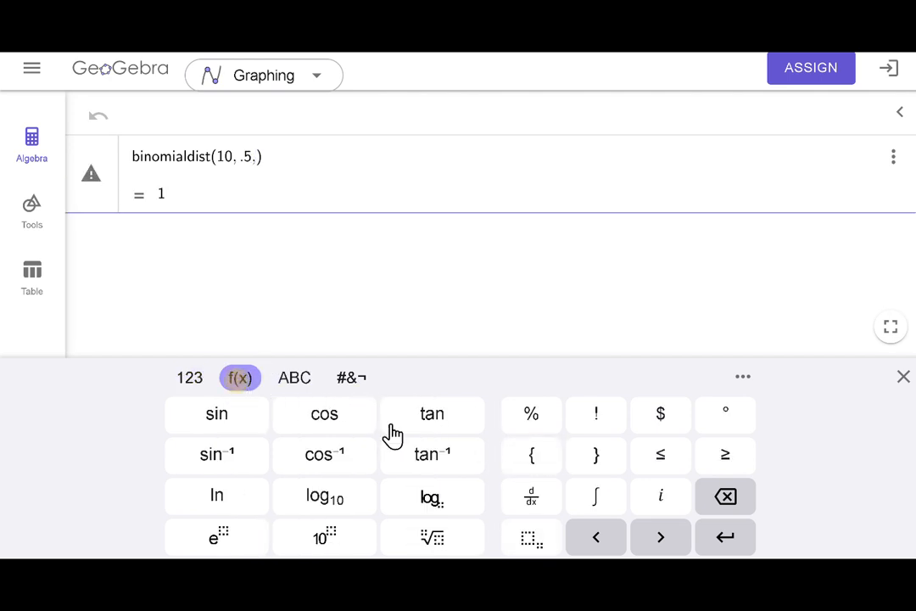
pyautogui.click(538, 462)
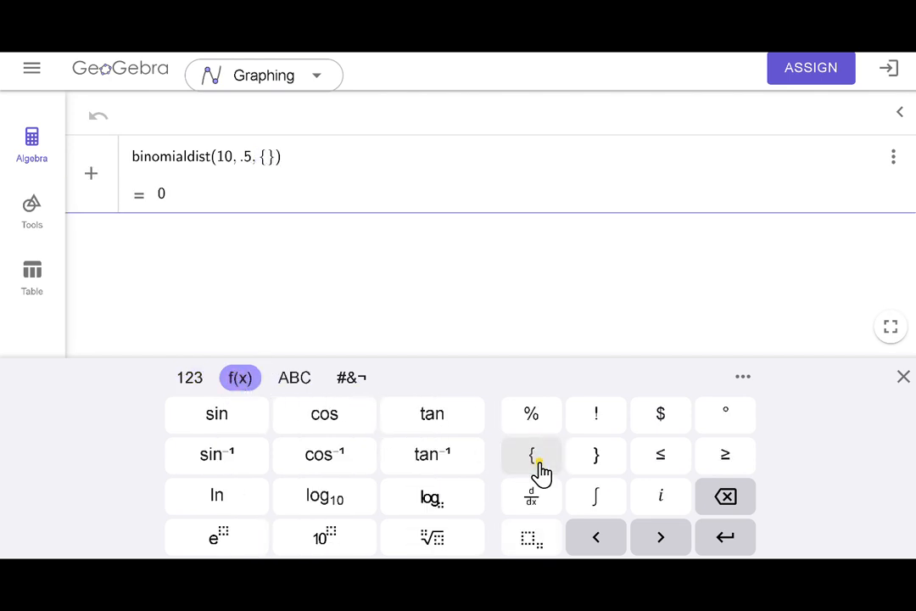
pyautogui.click(180, 380)
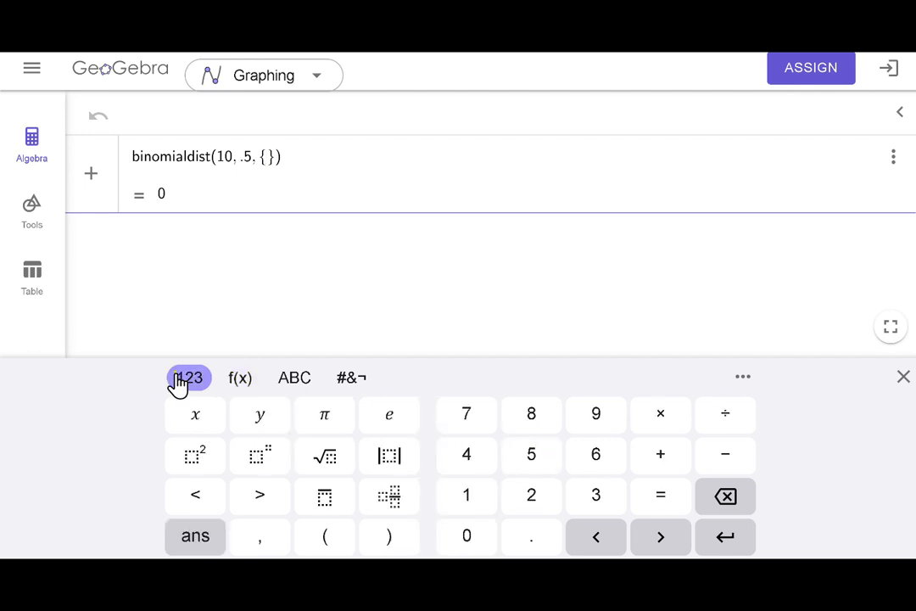
pyautogui.click(595, 507)
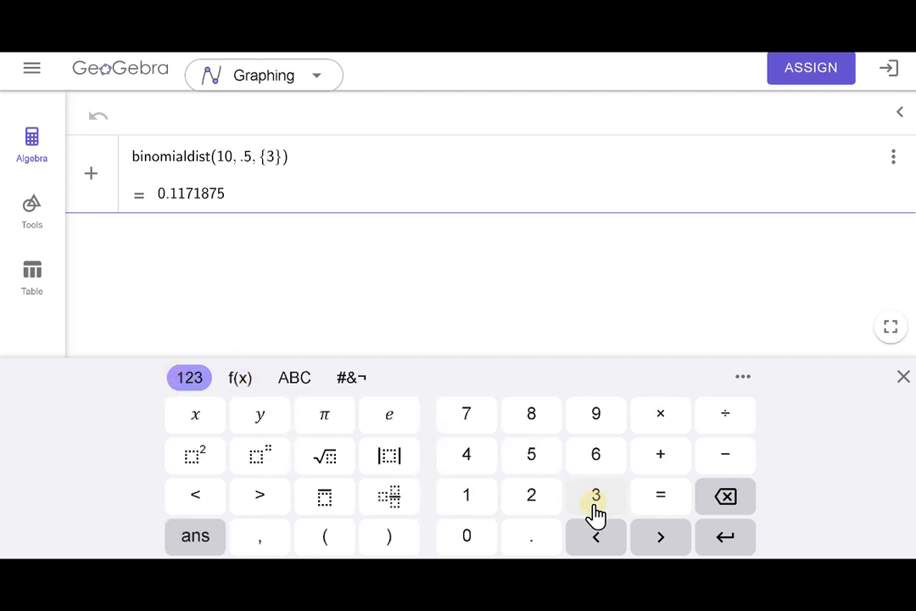
pyautogui.click(725, 538)
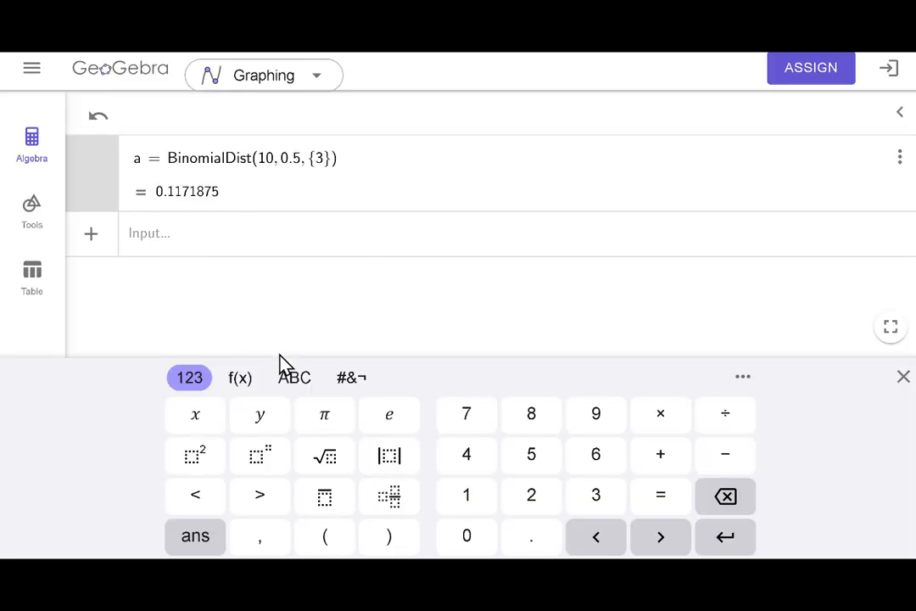
# Enter the command name binomialdist in the new empty algebra row.
pyautogui.click(294, 378)
pyautogui.click(519, 500)
pyautogui.click(622, 415)
pyautogui.click(591, 495)
pyautogui.click(686, 418)
pyautogui.click(653, 499)
pyautogui.click(622, 416)
pyautogui.click(199, 458)
pyautogui.click(719, 458)
pyautogui.click(329, 458)
pyautogui.click(621, 416)
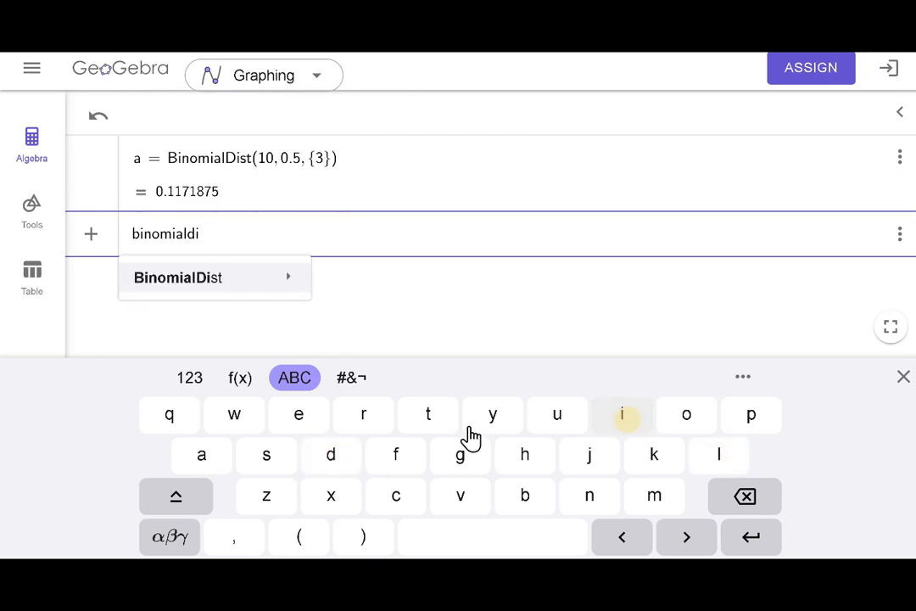
pyautogui.click(265, 462)
pyautogui.click(421, 424)
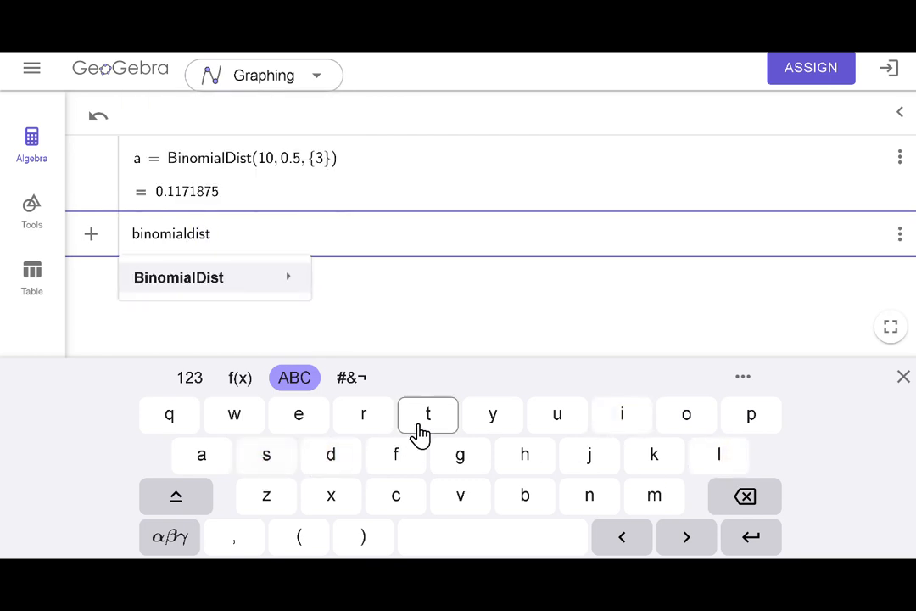
# Add parentheses to the second binomialdist command with 10 trials and a success probability of .5.
pyautogui.click(196, 382)
pyautogui.click(343, 542)
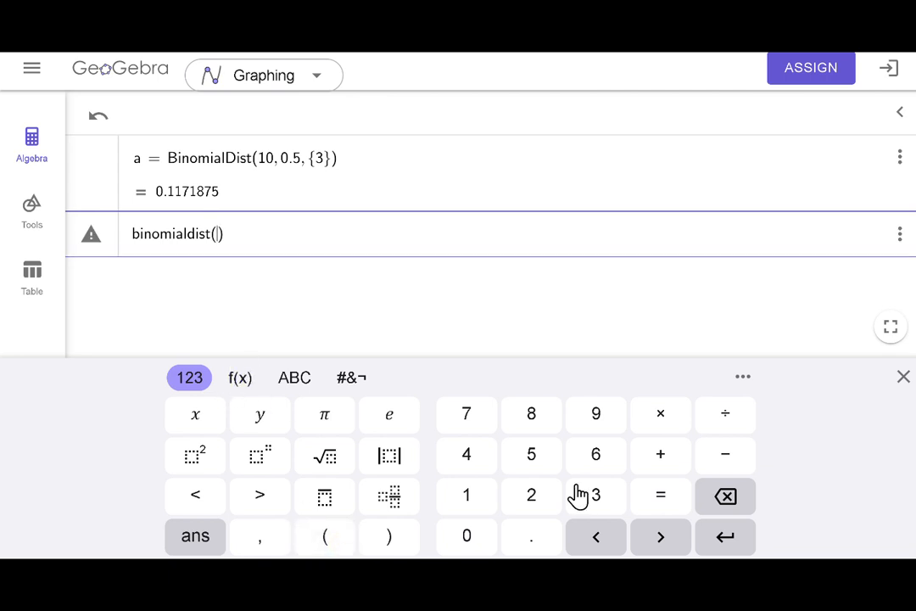
pyautogui.click(466, 502)
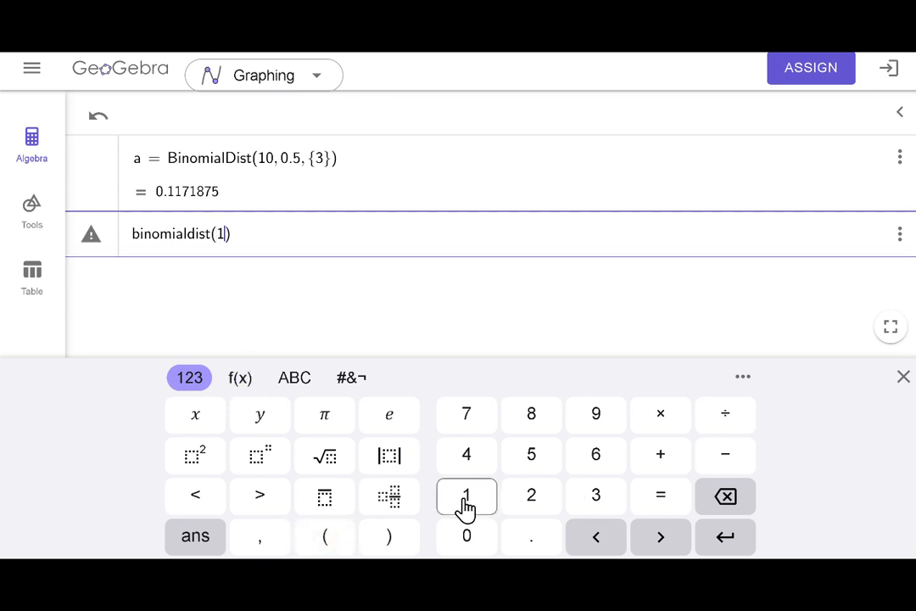
pyautogui.click(473, 536)
pyautogui.click(261, 537)
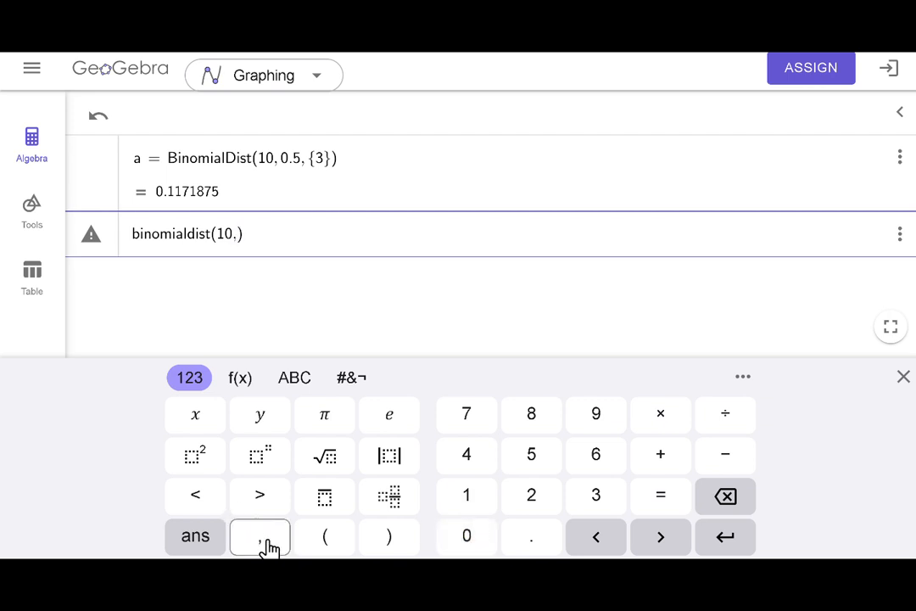
pyautogui.click(541, 536)
pyautogui.click(538, 468)
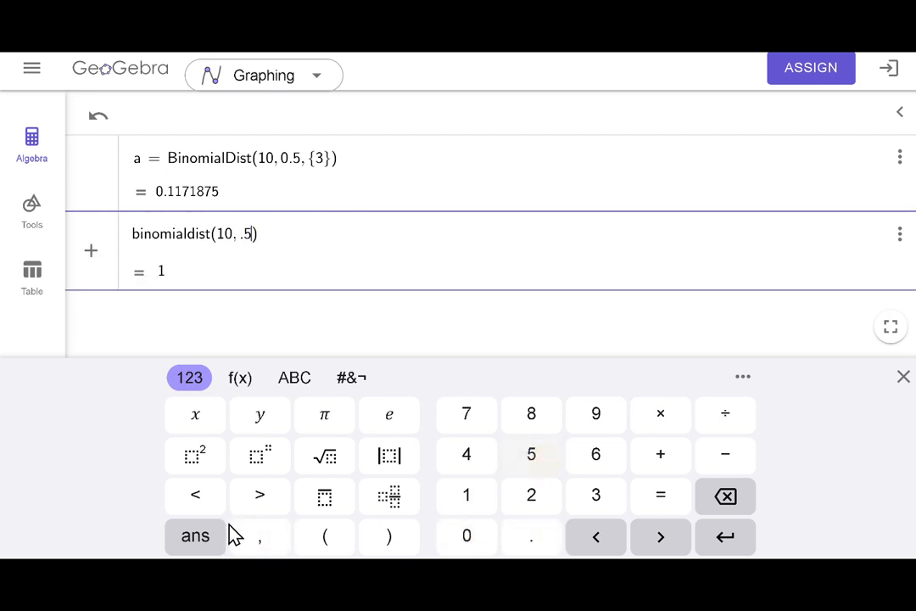
# Complete the second command with variable value 3 and the cumulative argument false, and evaluate it.
pyautogui.click(264, 543)
pyautogui.click(597, 501)
pyautogui.click(261, 539)
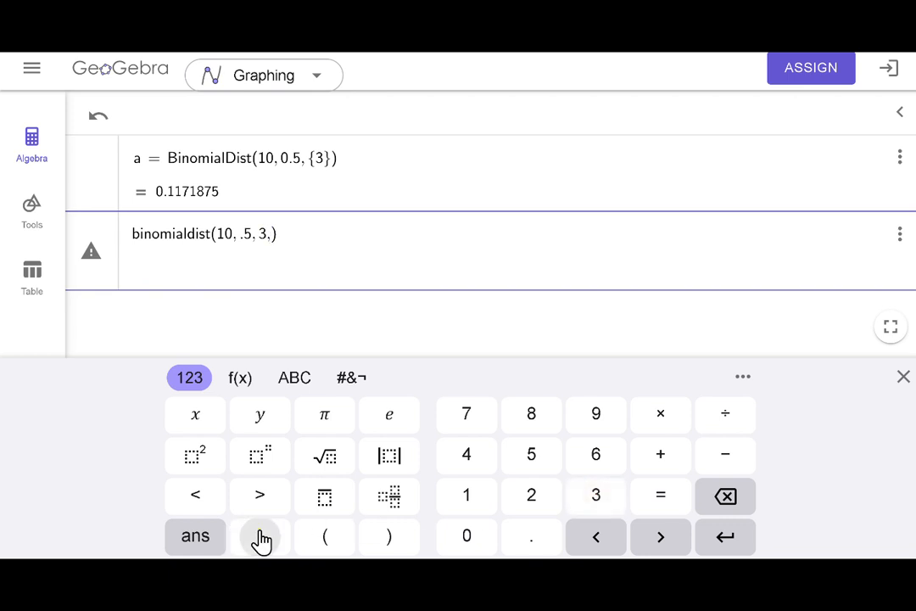
pyautogui.click(297, 380)
pyautogui.click(394, 465)
pyautogui.click(208, 462)
pyautogui.click(719, 458)
pyautogui.click(268, 460)
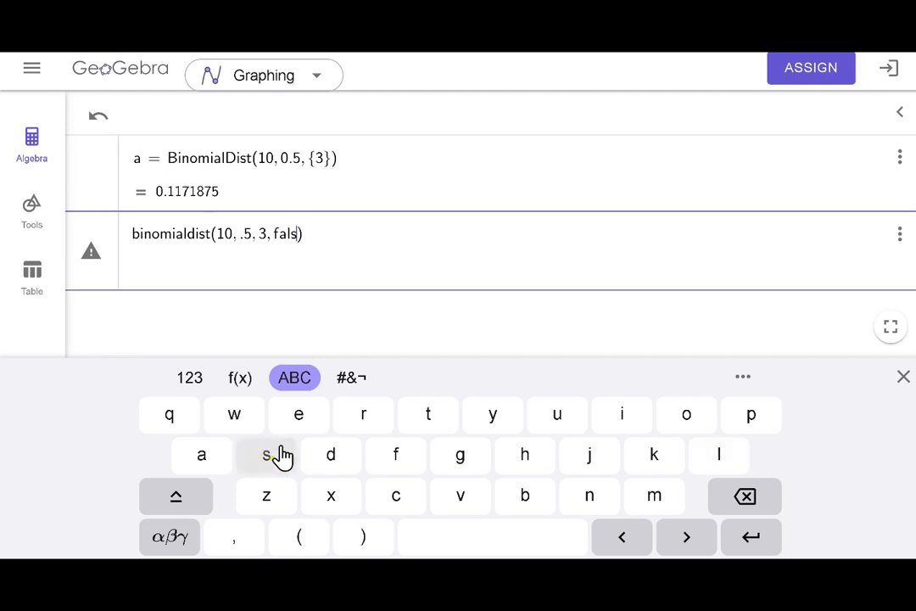
pyautogui.click(299, 416)
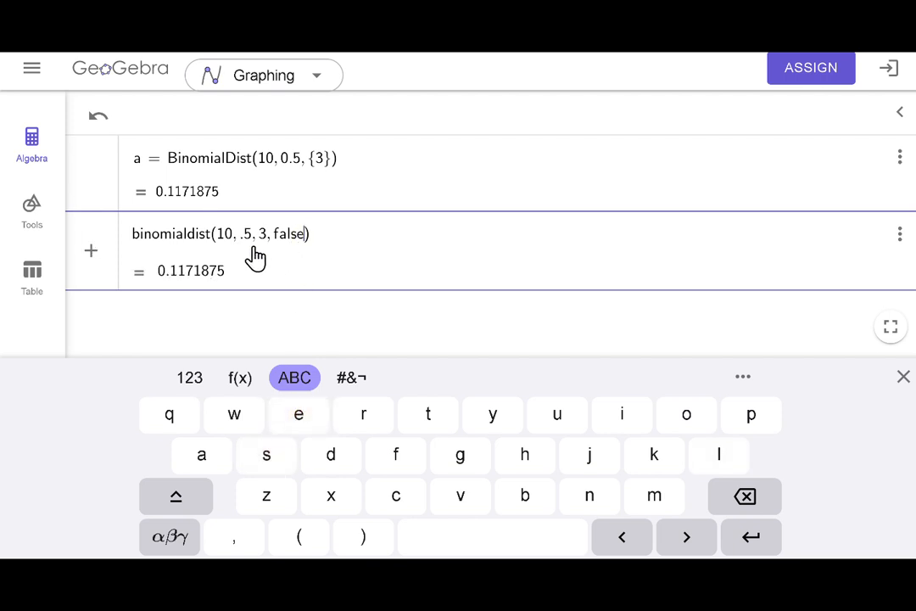
pyautogui.click(759, 547)
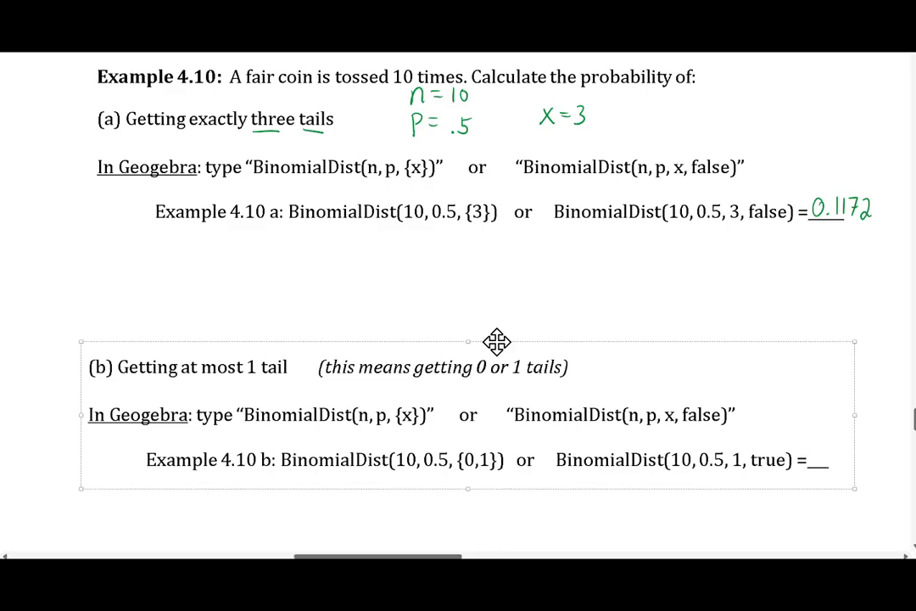
# Highlight "at most 1" and the values 0 and 1 in part (b) of the example notes.
pyautogui.click(120, 290)
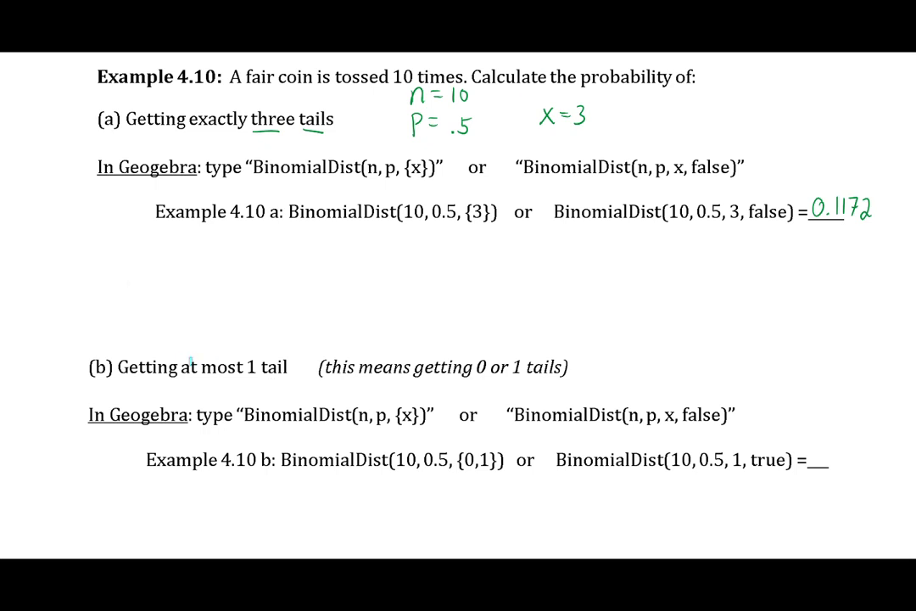
pyautogui.moveTo(185, 367); pyautogui.dragTo(239, 366)
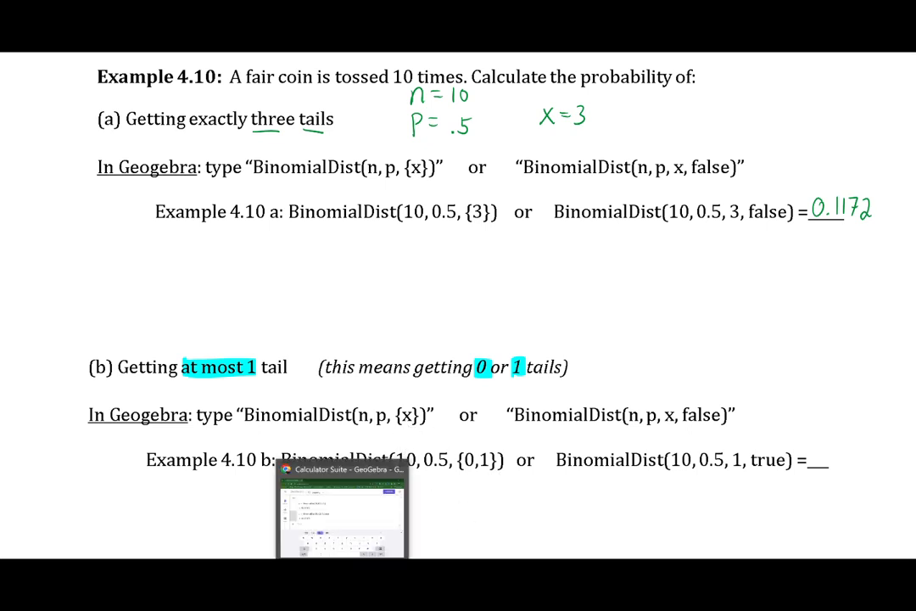
# Switch back to GeoGebra and delete both existing BinomialDist rows.
pyautogui.click(343, 509)
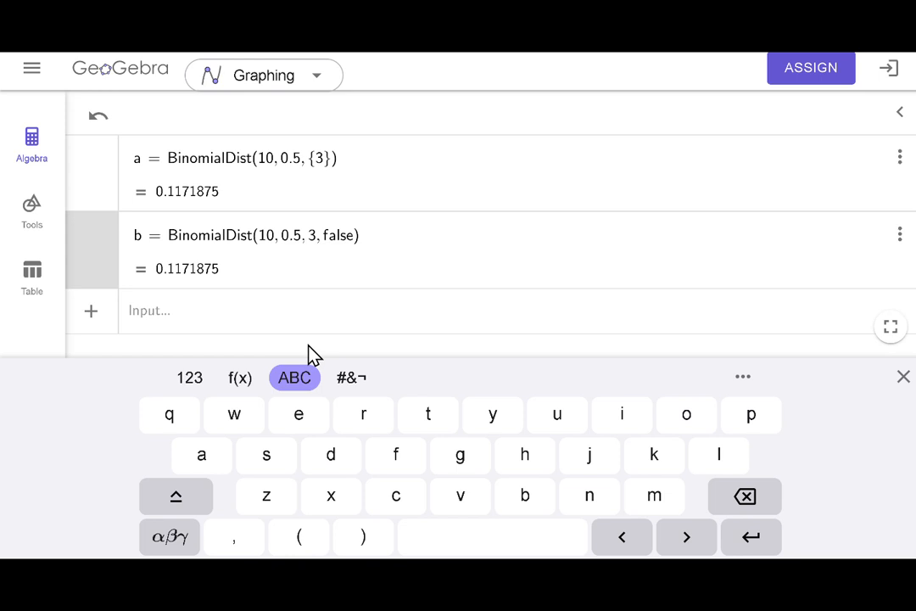
pyautogui.click(900, 235)
pyautogui.click(766, 296)
pyautogui.click(900, 158)
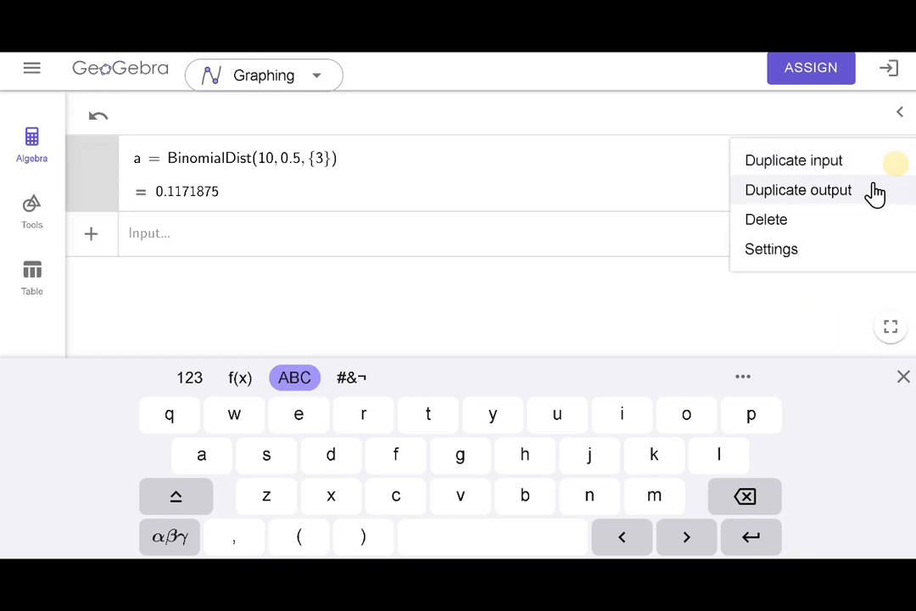
pyautogui.click(766, 218)
# Enter binomialdist with an empty pair of parentheses in the cleared algebra input row.
pyautogui.click(271, 157)
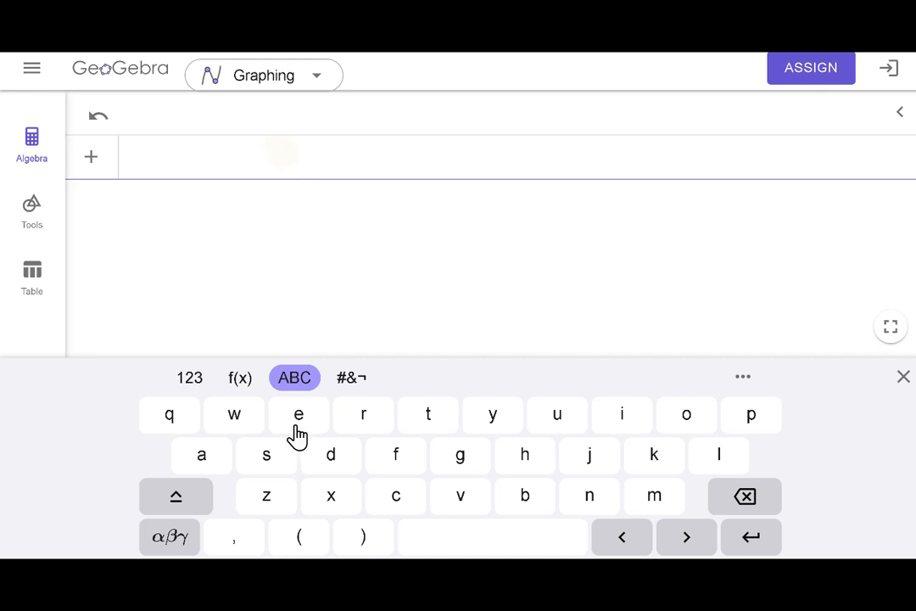
pyautogui.click(532, 502)
pyautogui.click(624, 421)
pyautogui.click(589, 494)
pyautogui.click(689, 417)
pyautogui.click(654, 495)
pyautogui.click(627, 420)
pyautogui.click(197, 458)
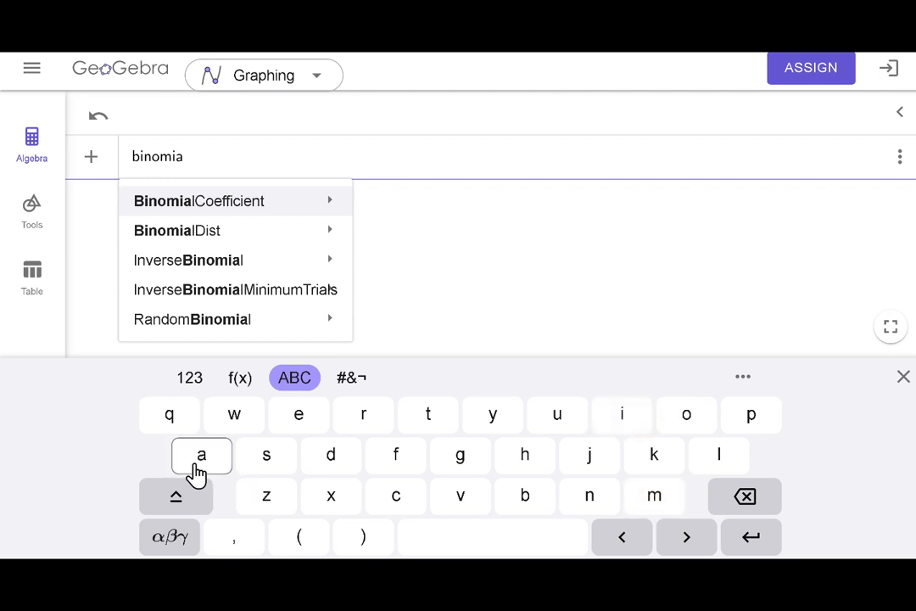
pyautogui.click(717, 458)
pyautogui.click(314, 466)
pyautogui.click(626, 422)
pyautogui.click(294, 458)
pyautogui.click(413, 430)
pyautogui.click(320, 535)
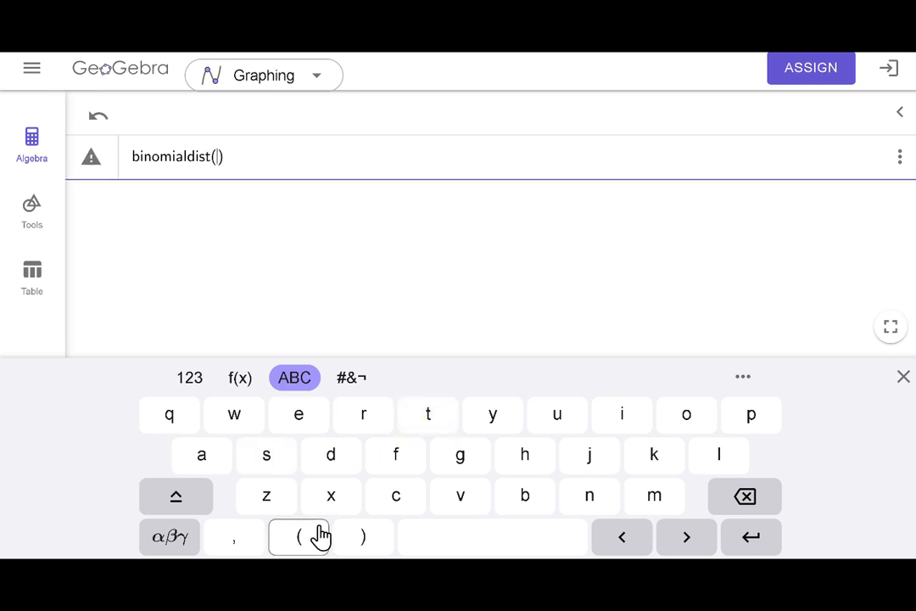
# Fill in 10 and .5 as the number of trials and the success probability of the new command.
pyautogui.click(189, 380)
pyautogui.click(467, 502)
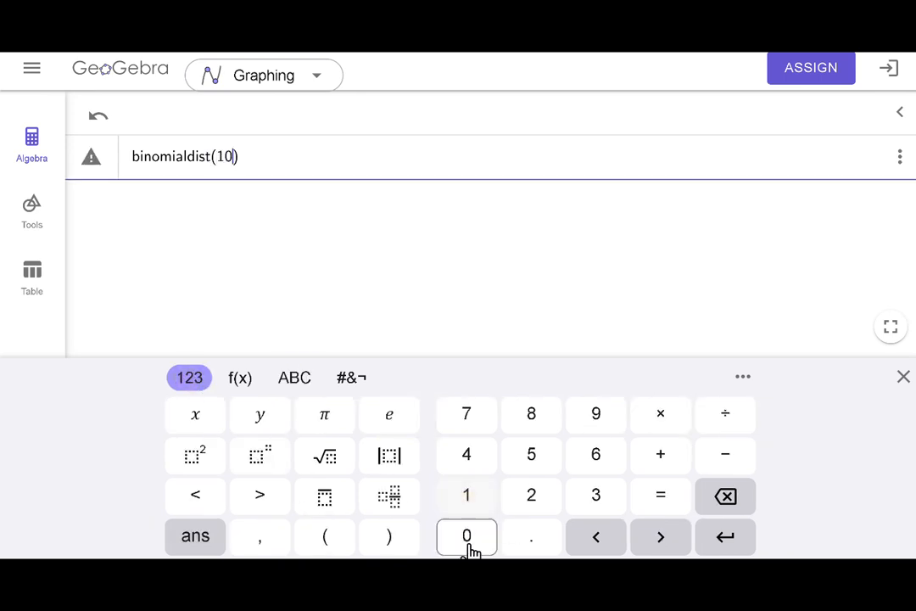
pyautogui.click(468, 536)
pyautogui.click(261, 539)
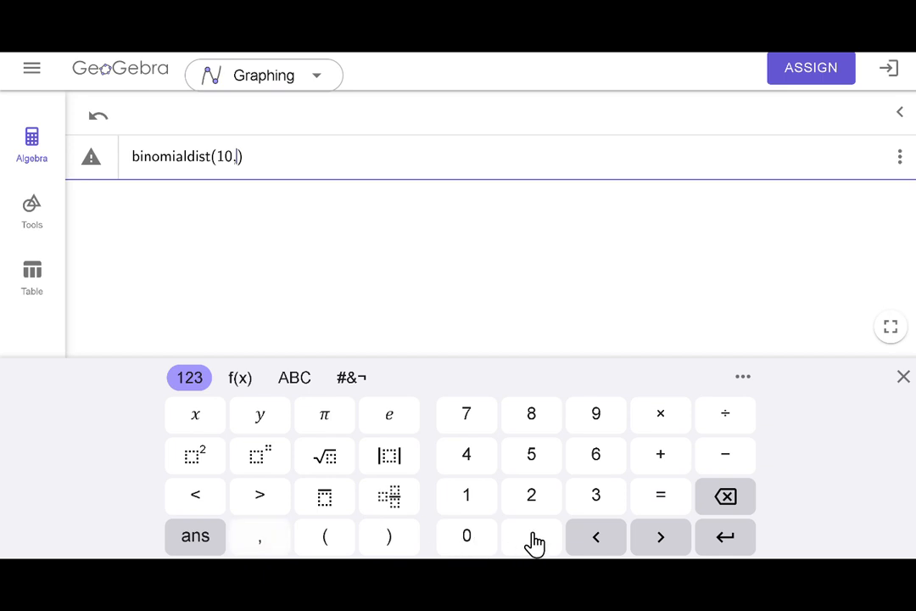
pyautogui.click(531, 466)
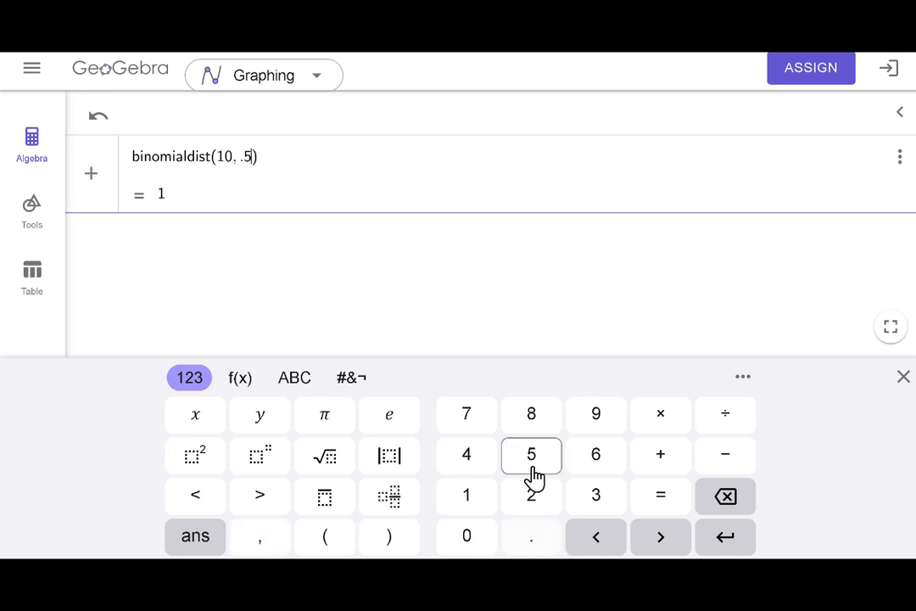
pyautogui.click(244, 392)
pyautogui.click(547, 455)
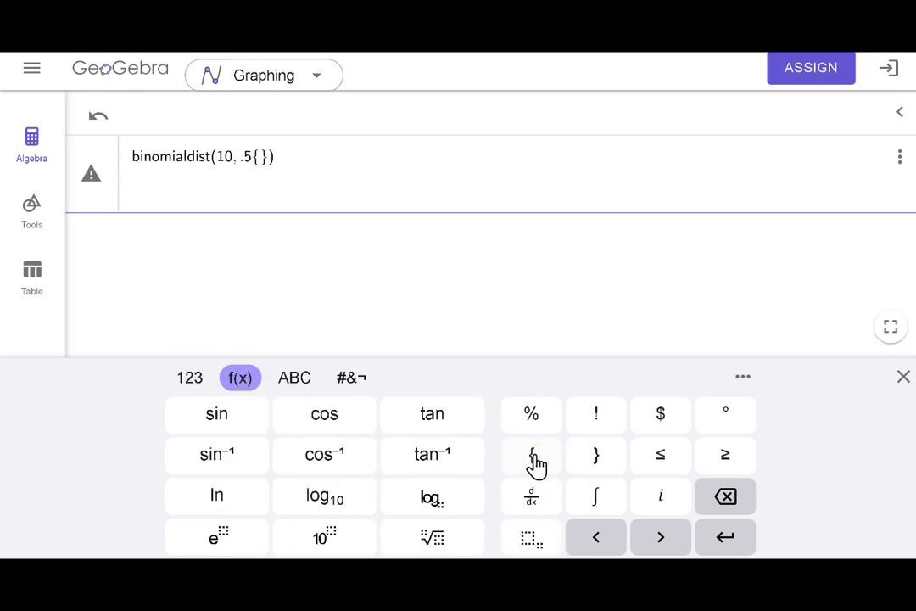
pyautogui.click(725, 496)
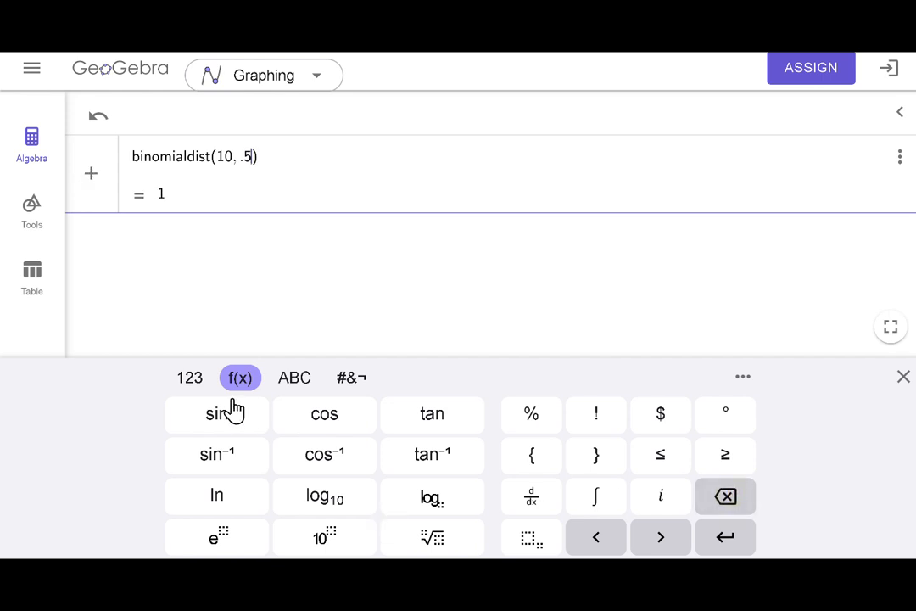
# Add the list {0, 1} as the third argument of the binomialdist command and evaluate it.
pyautogui.click(192, 380)
pyautogui.click(257, 535)
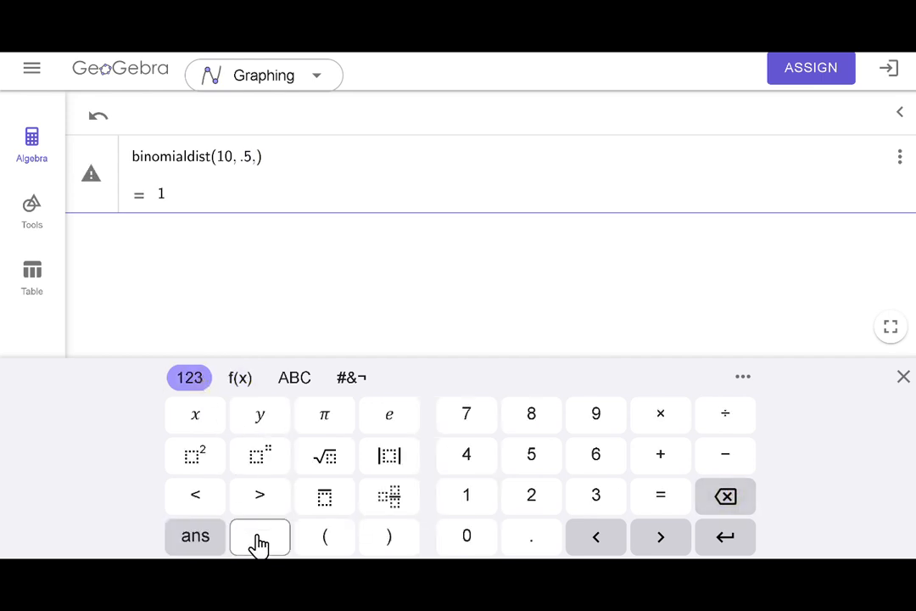
pyautogui.click(248, 380)
pyautogui.click(526, 458)
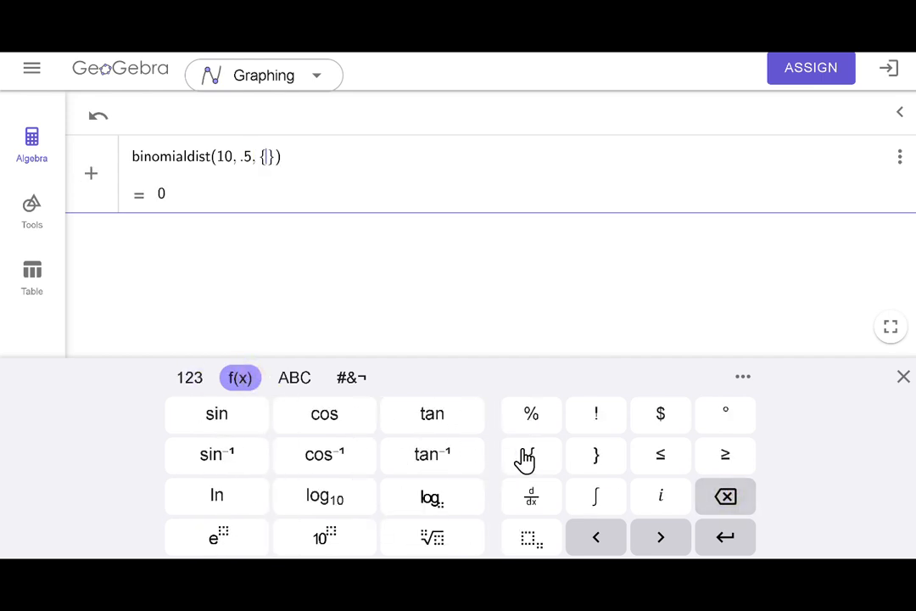
pyautogui.click(194, 383)
pyautogui.click(468, 537)
pyautogui.click(264, 539)
pyautogui.click(466, 498)
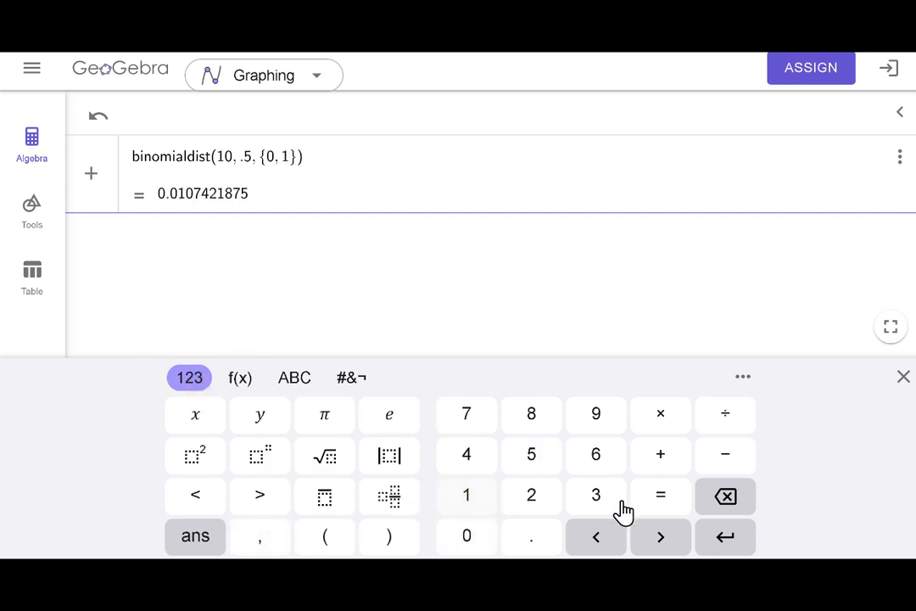
pyautogui.click(724, 540)
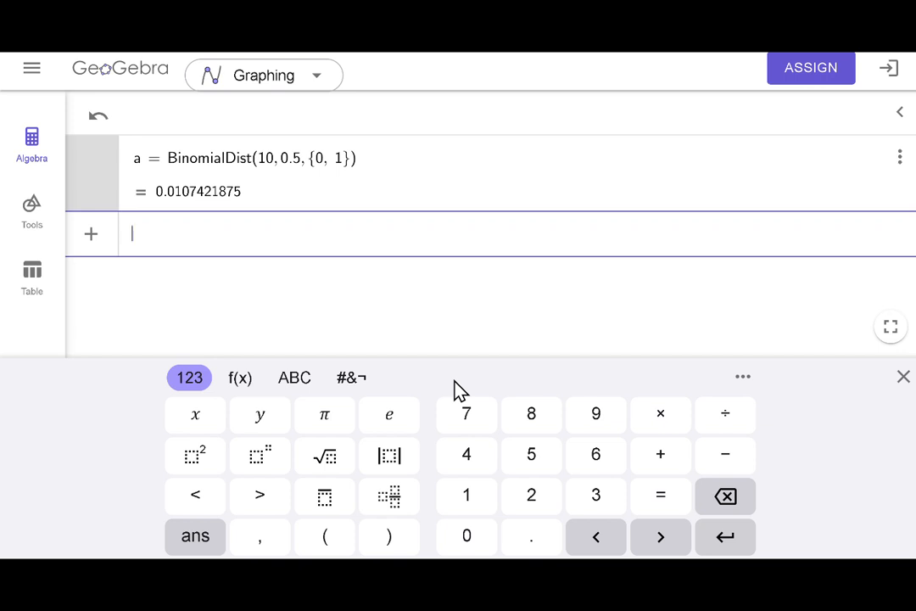
# Capture the BinomialDist row with its result as a screenshot and paste it below part (b) in the example notes.
pyautogui.press('super+shift+s')
pyautogui.moveTo(127, 141); pyautogui.dragTo(356, 210)
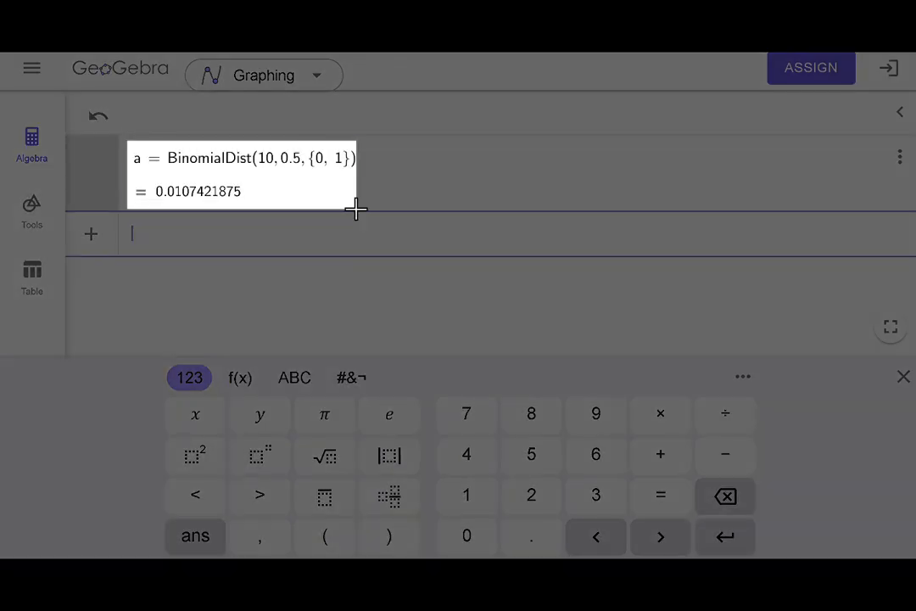
pyautogui.hotkey('alt', 'Tab')
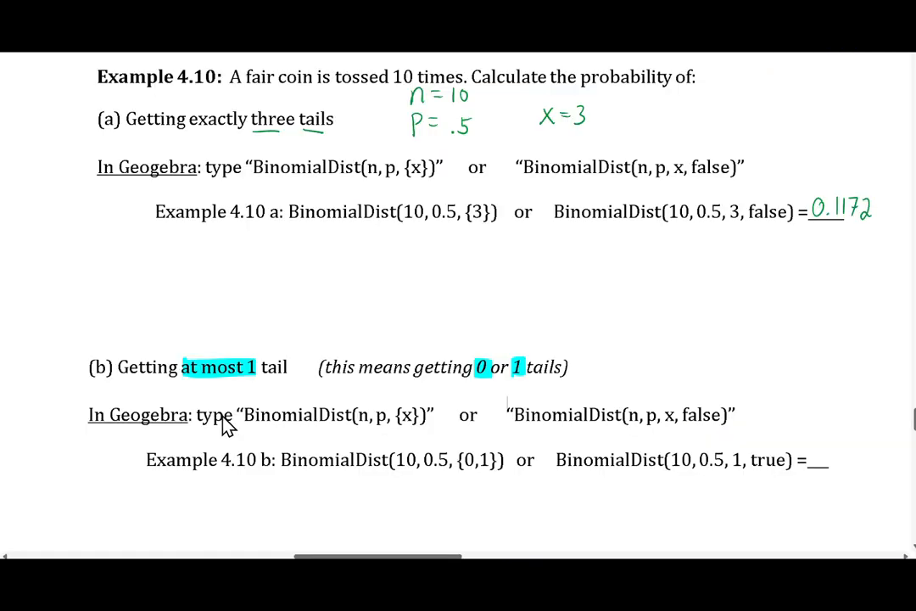
pyautogui.scroll(-4, 176, 505)
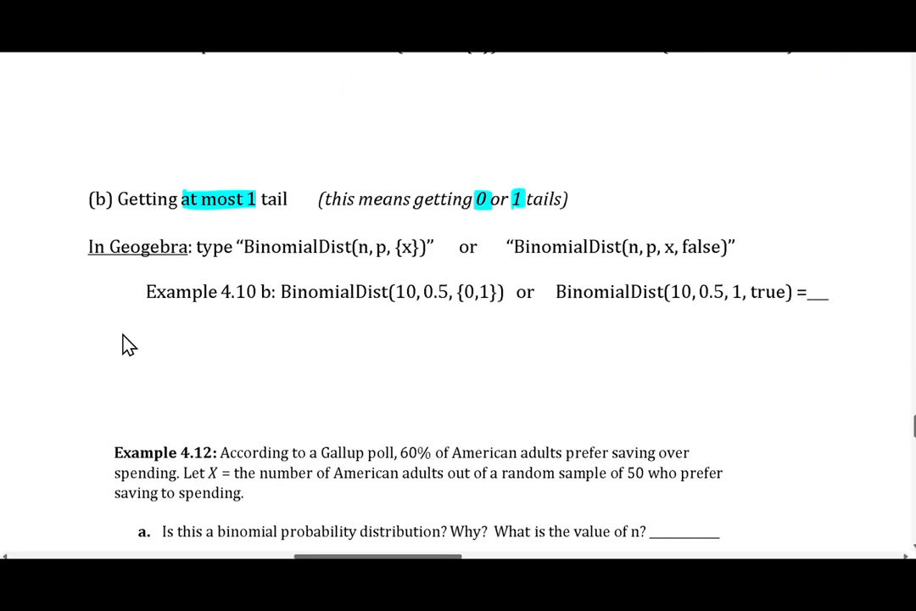
pyautogui.scroll(-1, 118, 330)
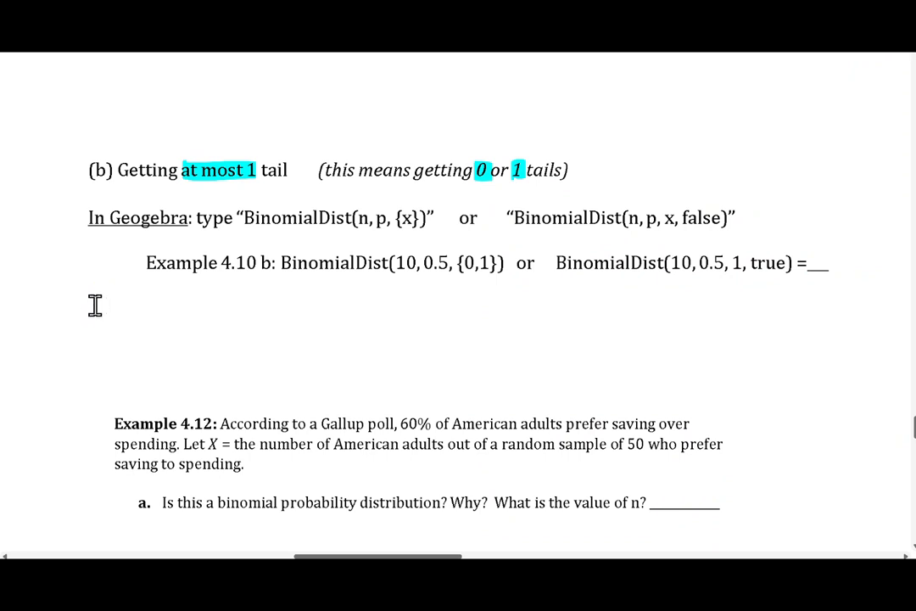
pyautogui.scroll(-10, 95, 305)
pyautogui.scroll(10, 225, 293)
pyautogui.hotkey('ctrl', 'v')
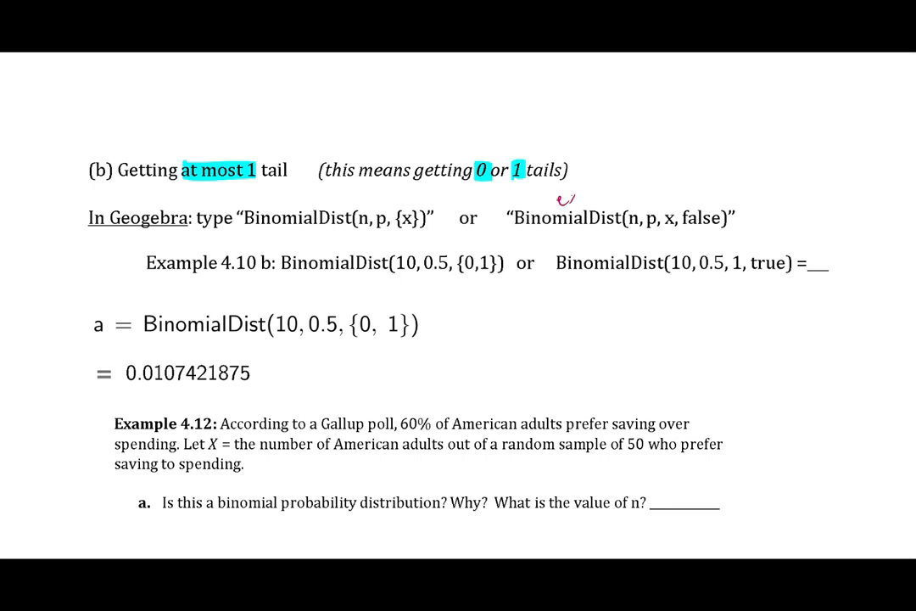
# Handwrite "exact" above the BinomialDist(n, p, x, false) formula in part (b) and underline "false".
pyautogui.moveTo(683, 227); pyautogui.dragTo(710, 225)
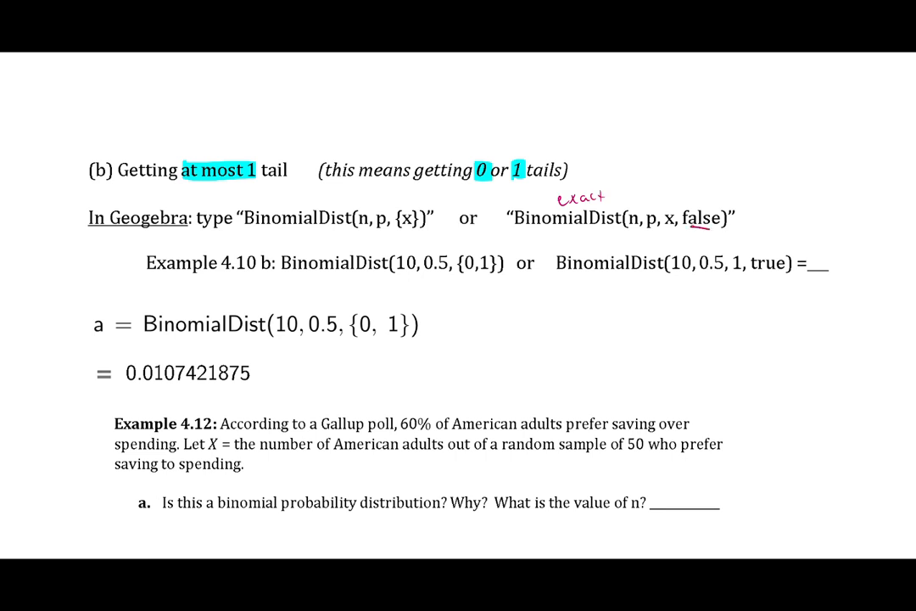